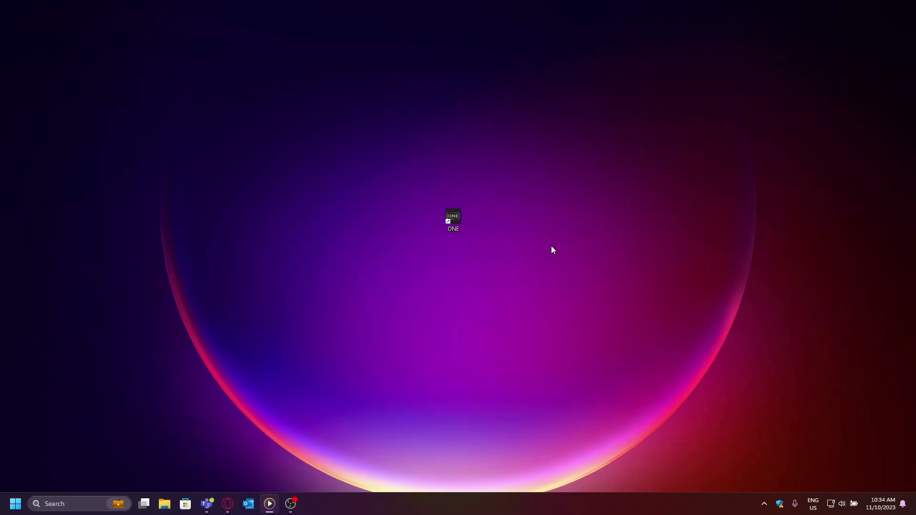
Launch the ONE app, glance at the Panel Led and Settings pages, and return to the Macro key layout.
{"action": "double_click", "coordinate": [455, 218]}
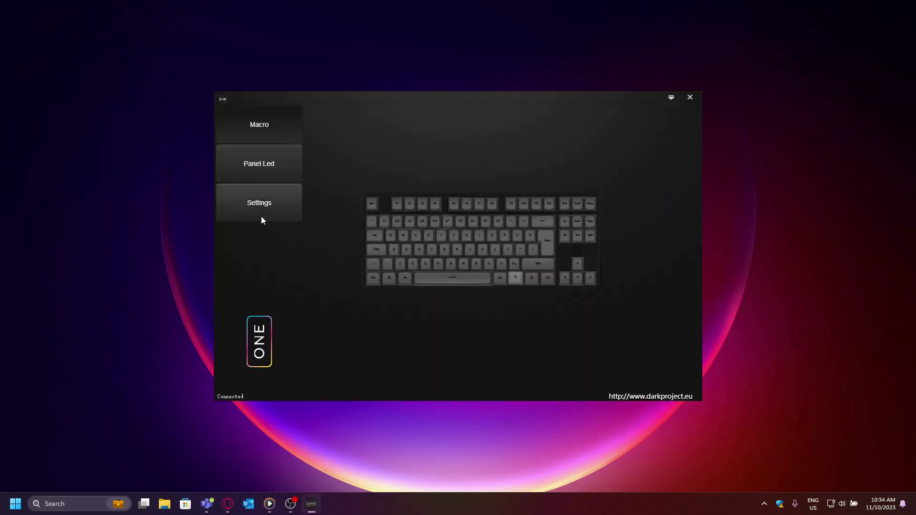
{"action": "left_click", "coordinate": [277, 162]}
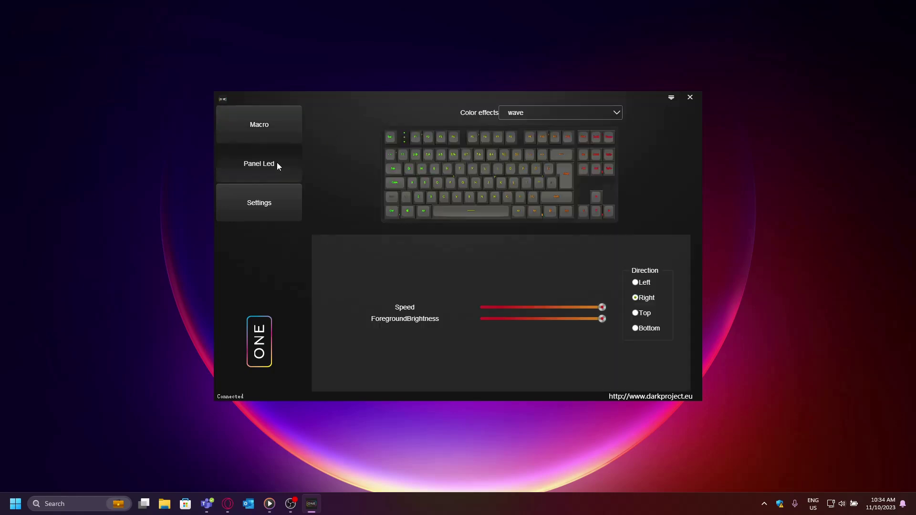
{"action": "left_click", "coordinate": [282, 196]}
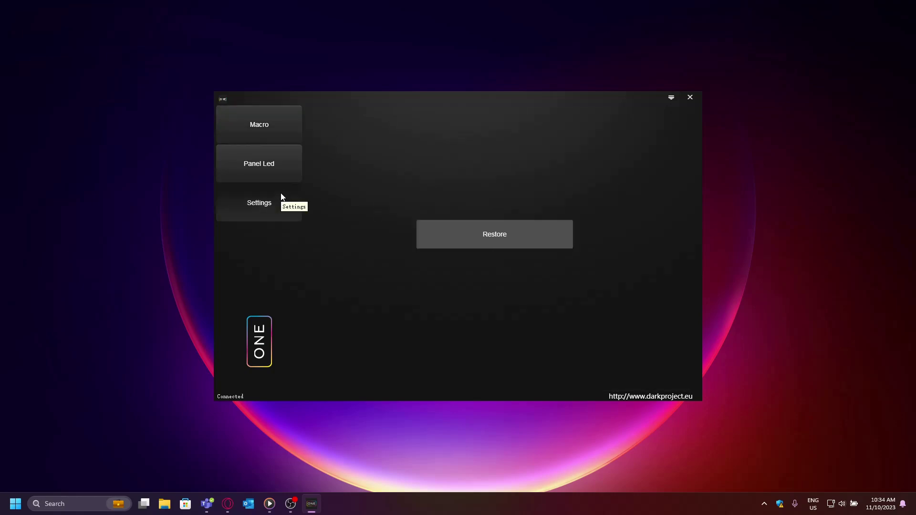
{"action": "left_click", "coordinate": [273, 127]}
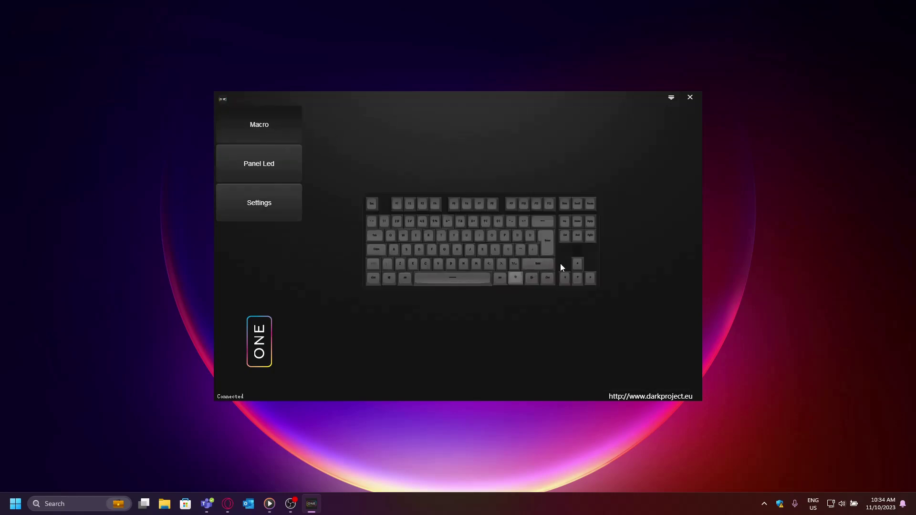
Open and cancel the P key's Recording keys dialog, then open F1's macro settings.
{"action": "left_click", "coordinate": [508, 239]}
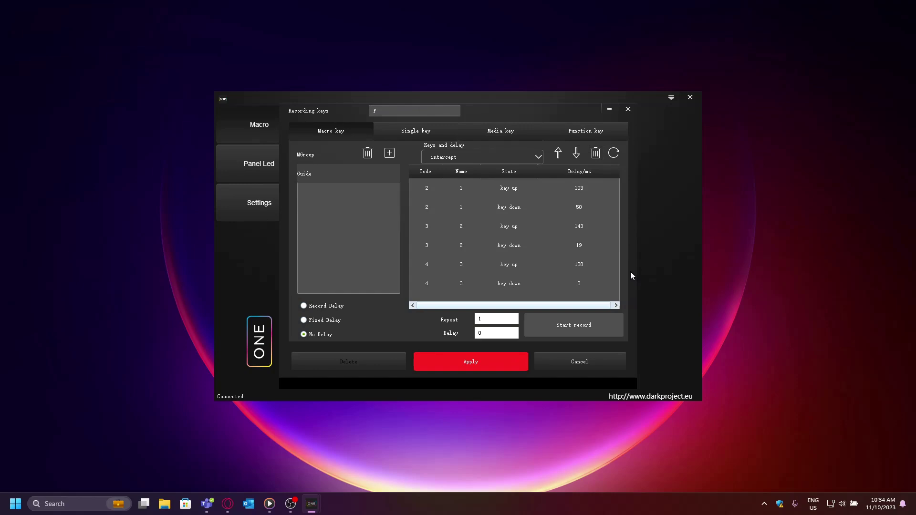
{"action": "left_click", "coordinate": [585, 368]}
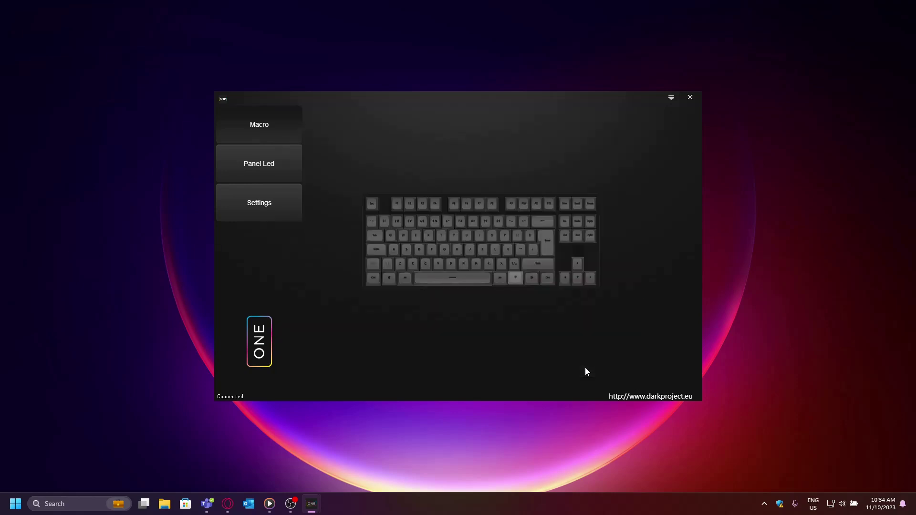
{"action": "left_click", "coordinate": [397, 205]}
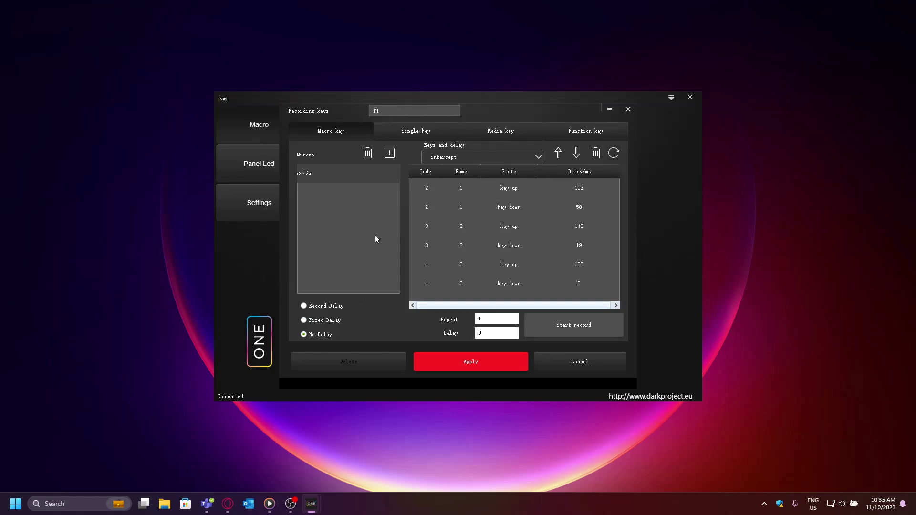
Add four macro groups, delete the extra Group 4, and select Group 1.
{"action": "left_click", "coordinate": [389, 154]}
{"action": "left_click", "coordinate": [390, 153]}
{"action": "left_click", "coordinate": [389, 154]}
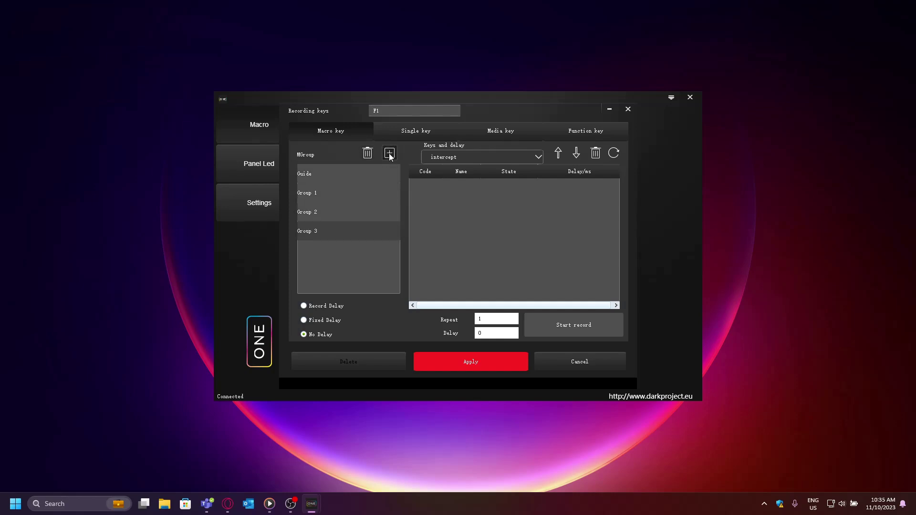
{"action": "left_click", "coordinate": [389, 154]}
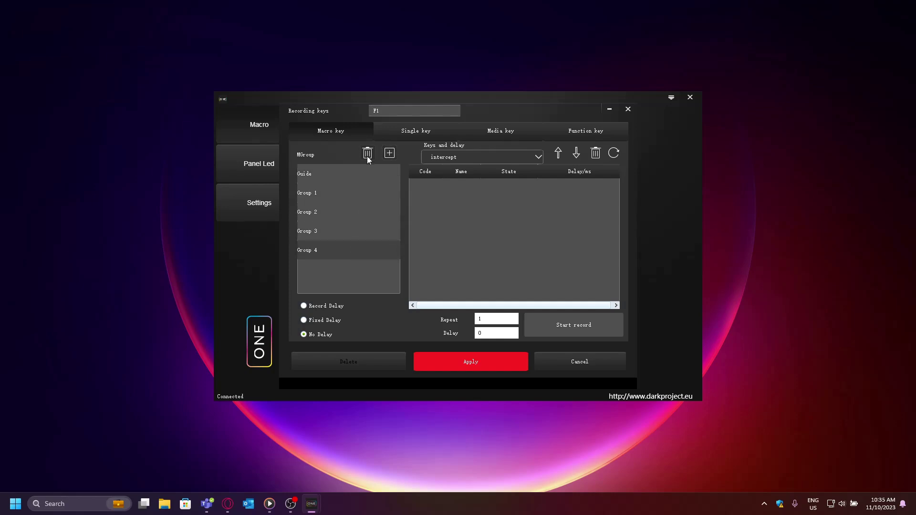
{"action": "left_click", "coordinate": [367, 153]}
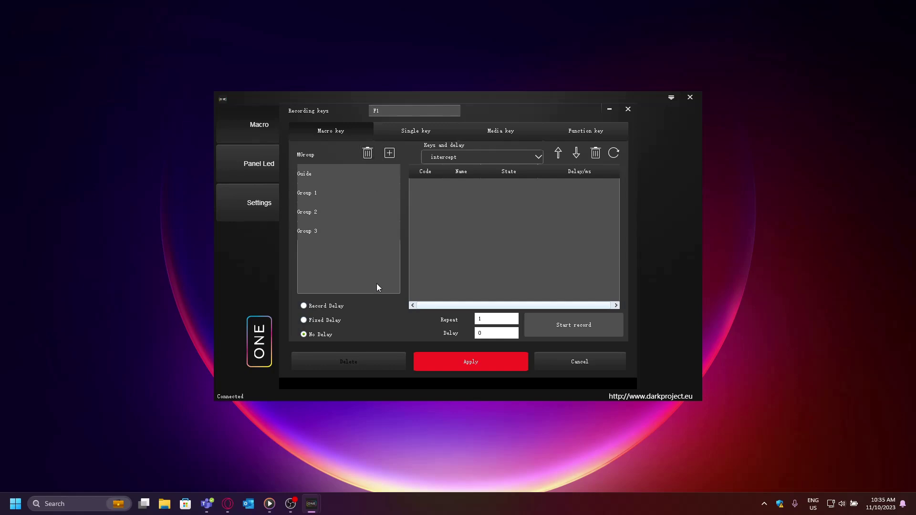
{"action": "left_click", "coordinate": [357, 191]}
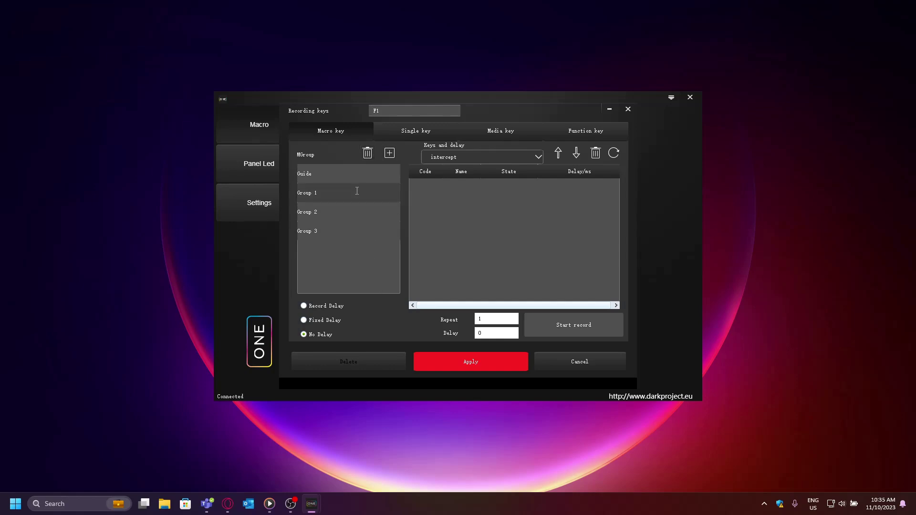
Record W, S, D keystrokes into Group 1 using Record Delay timing.
{"action": "left_click", "coordinate": [340, 310]}
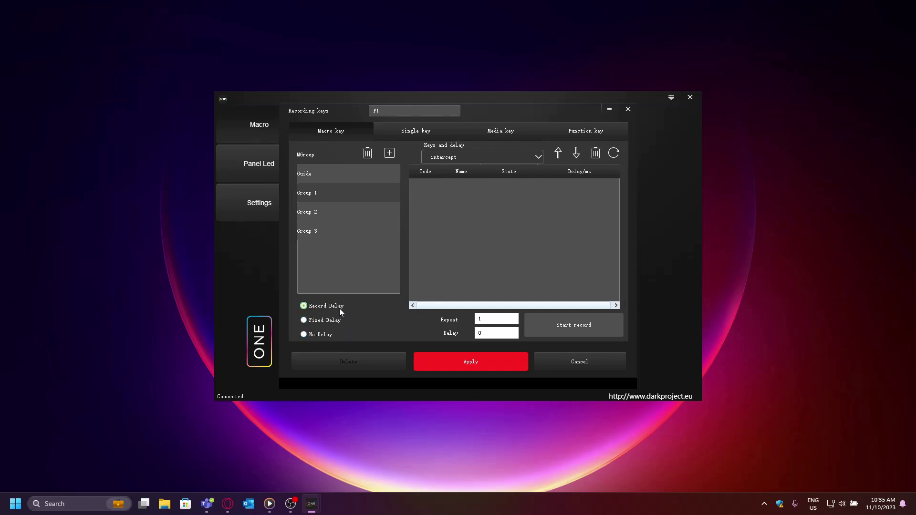
{"action": "left_click", "coordinate": [564, 325]}
{"action": "key", "text": "d"}
{"action": "key", "text": "w"}
{"action": "key", "text": "s"}
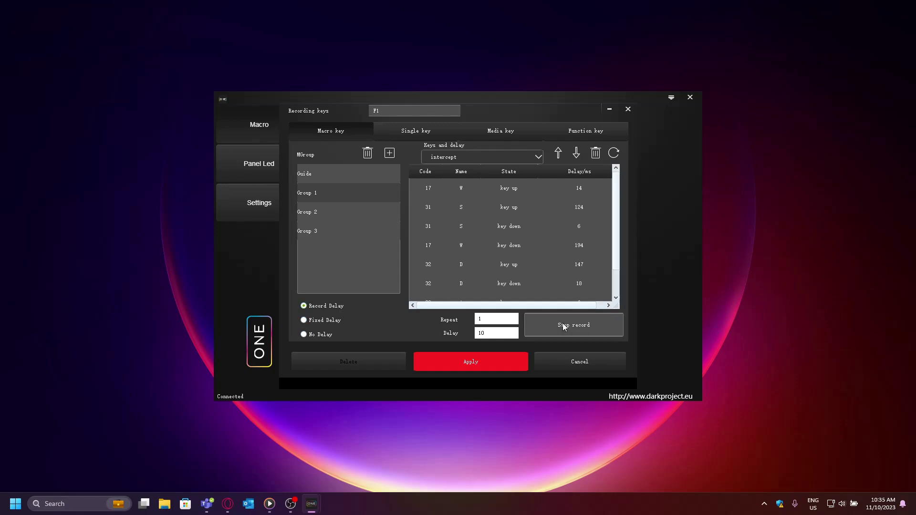
{"action": "left_click", "coordinate": [564, 325]}
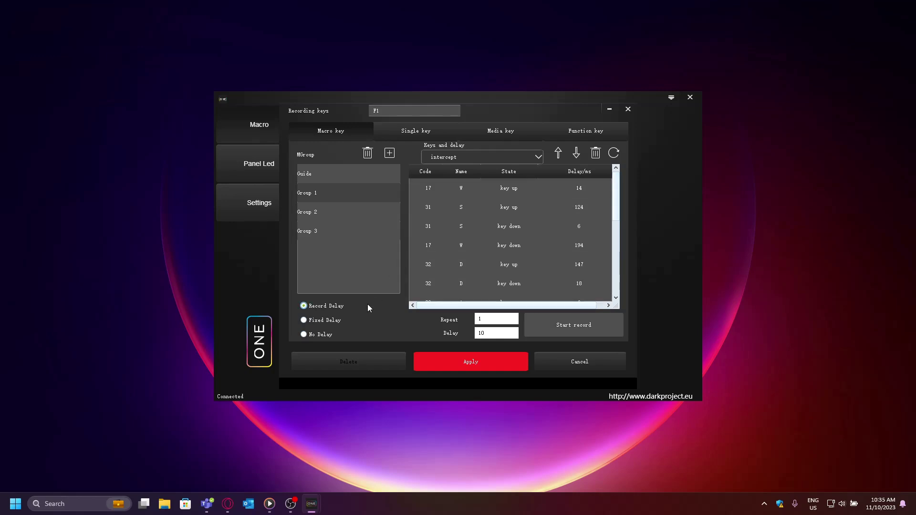
Record A, S, D keystrokes into Group 2 with a fixed 155 ms delay, then select Group 3.
{"action": "left_click", "coordinate": [326, 321]}
{"action": "left_click", "coordinate": [338, 218]}
{"action": "left_click", "coordinate": [568, 323]}
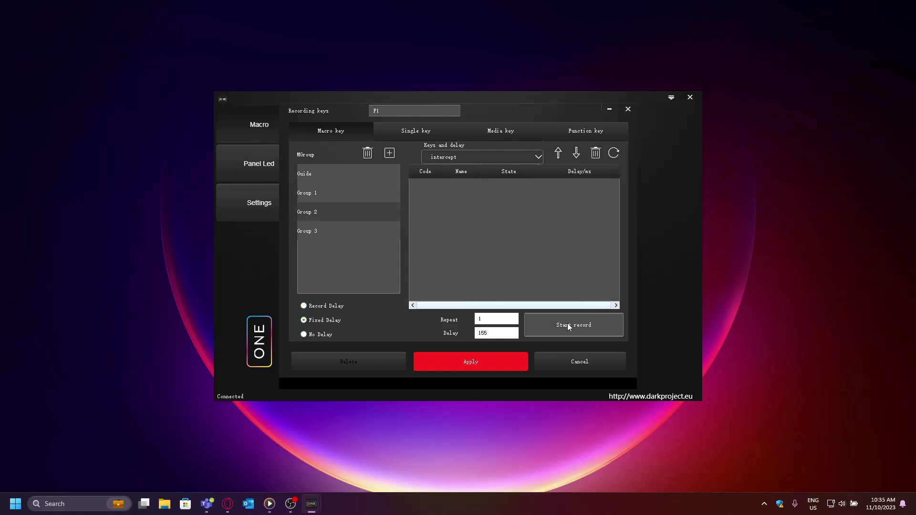
{"action": "key", "text": "a"}
{"action": "key", "text": "s"}
{"action": "key", "text": "d"}
{"action": "key", "text": "a"}
{"action": "key", "text": "s"}
{"action": "key", "text": "d"}
{"action": "left_click", "coordinate": [568, 323]}
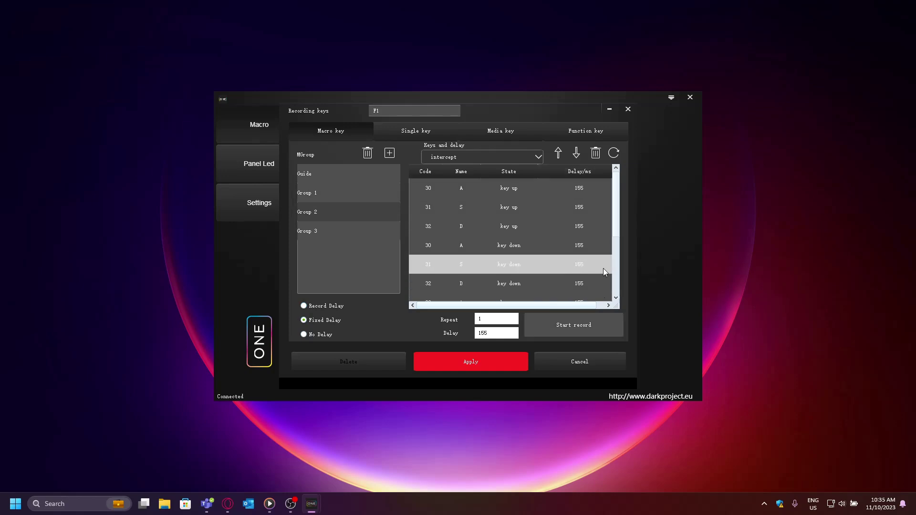
{"action": "left_click", "coordinate": [343, 231]}
Record A, S, D keystrokes into Group 3 with No Delay.
{"action": "left_click", "coordinate": [311, 336]}
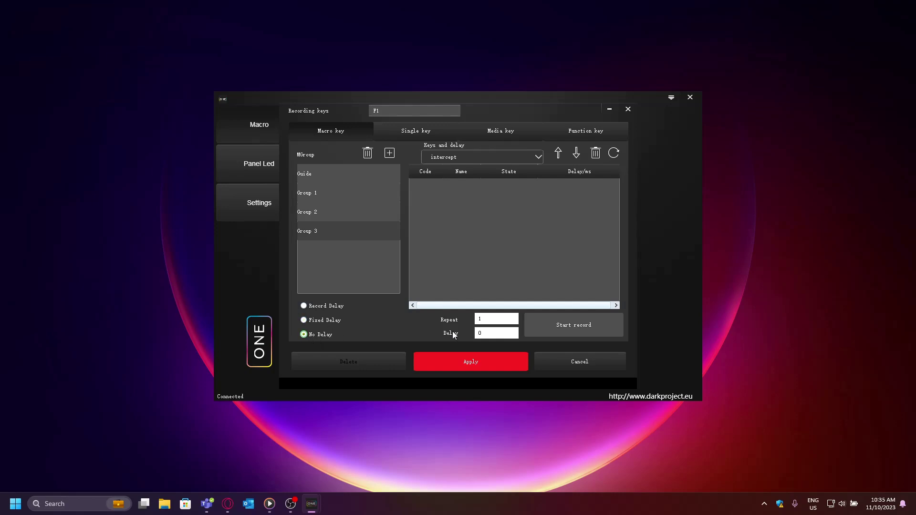
{"action": "left_click", "coordinate": [566, 325]}
{"action": "key", "text": "a"}
{"action": "key", "text": "s"}
{"action": "key", "text": "d"}
{"action": "left_click", "coordinate": [566, 326]}
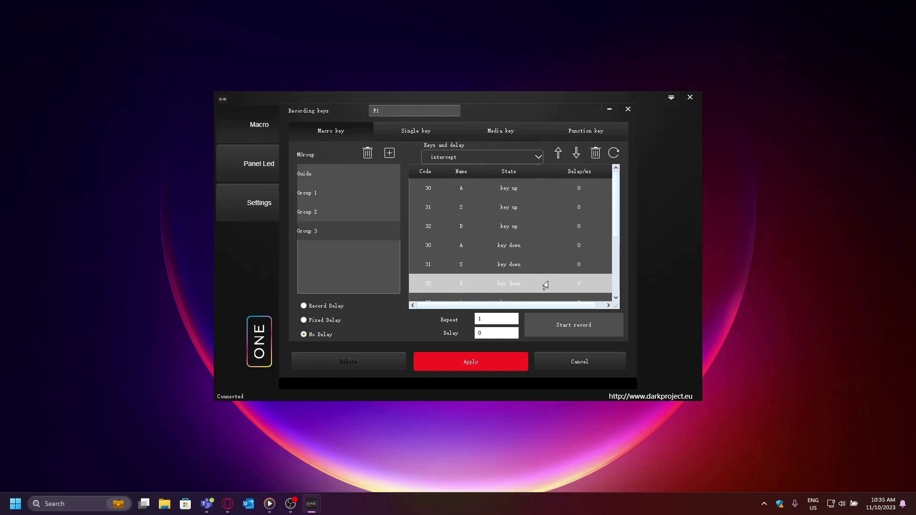
Delete Groups 3, 2 and 1, leaving only Guide in F1's macro list.
{"action": "left_click", "coordinate": [368, 153]}
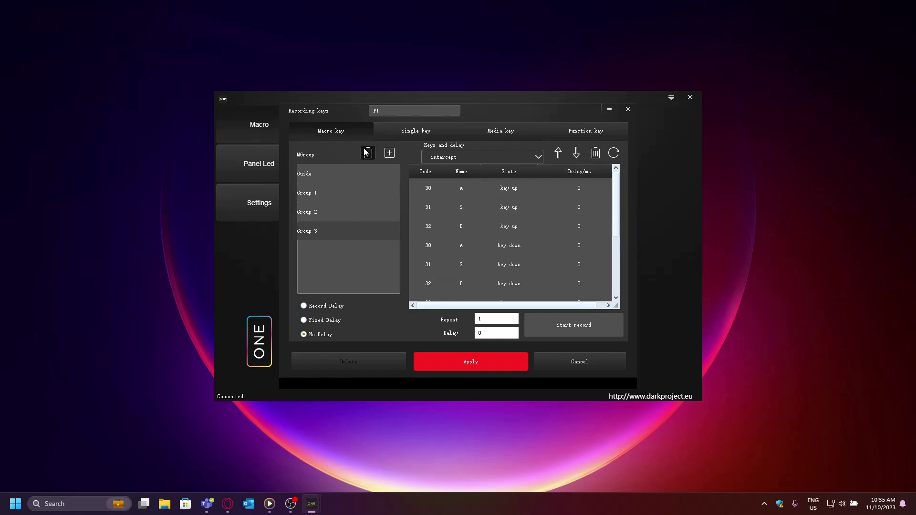
{"action": "left_click", "coordinate": [353, 216]}
{"action": "left_click", "coordinate": [367, 152]}
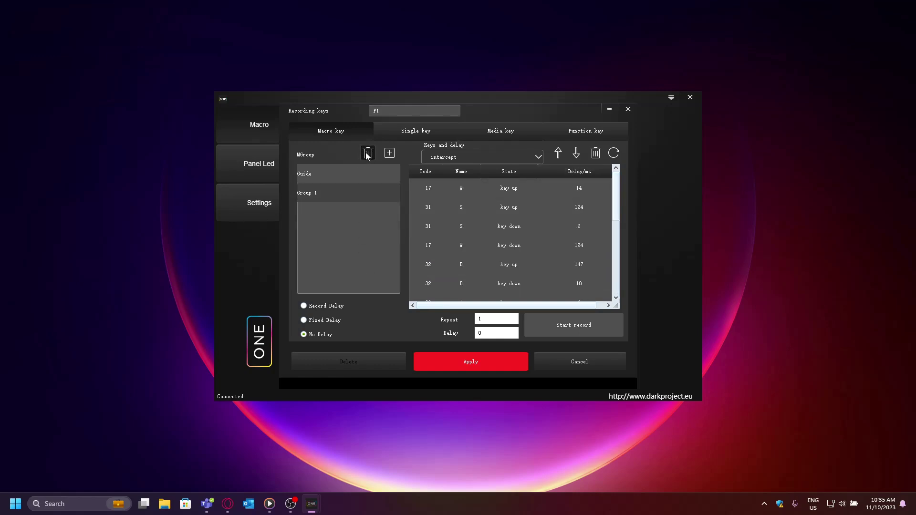
{"action": "left_click", "coordinate": [368, 153]}
{"action": "left_click", "coordinate": [349, 178]}
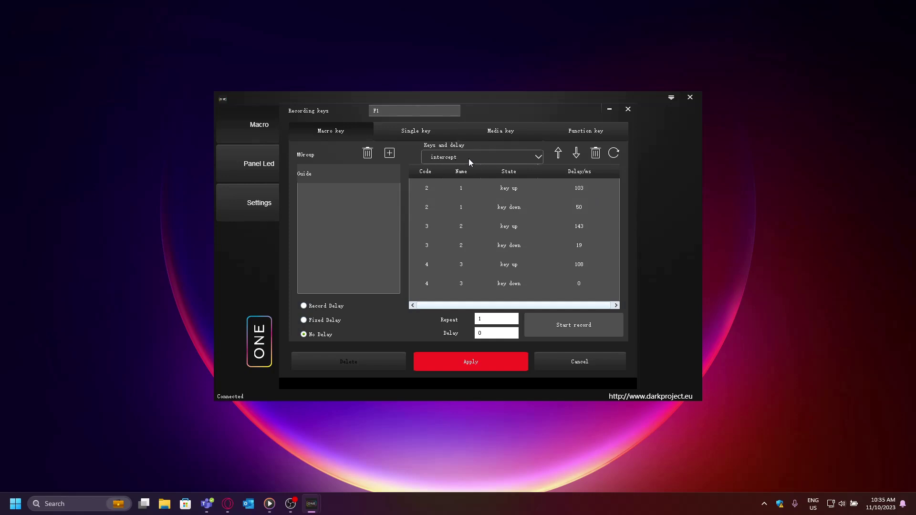
{"action": "left_click", "coordinate": [537, 158]}
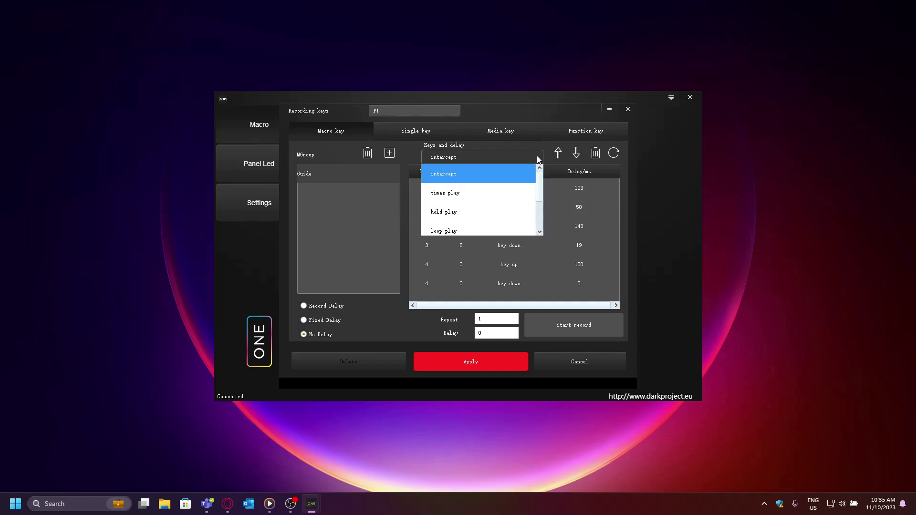
{"action": "left_click", "coordinate": [462, 181]}
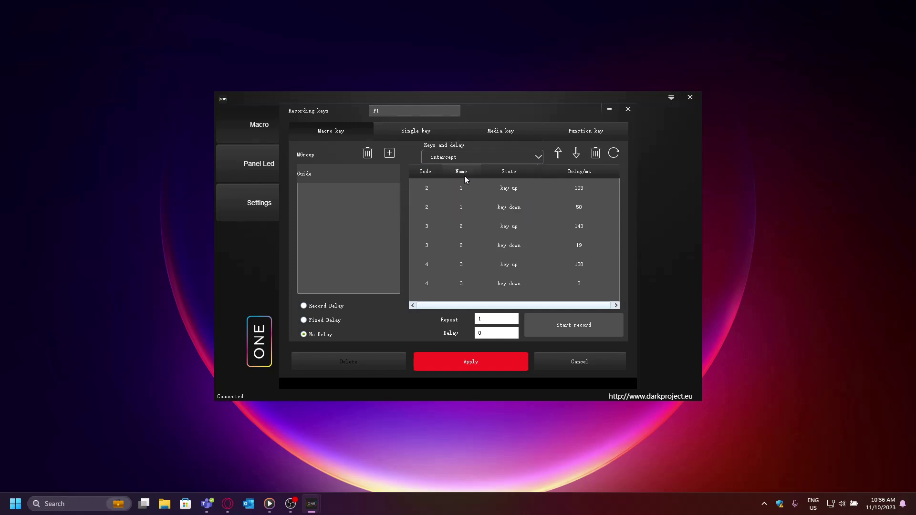
{"action": "left_click", "coordinate": [541, 158]}
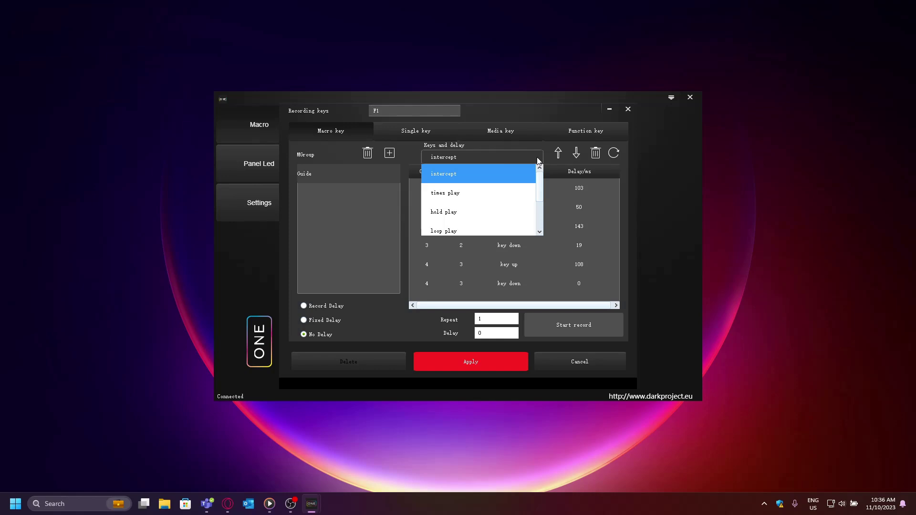
{"action": "left_click", "coordinate": [512, 195]}
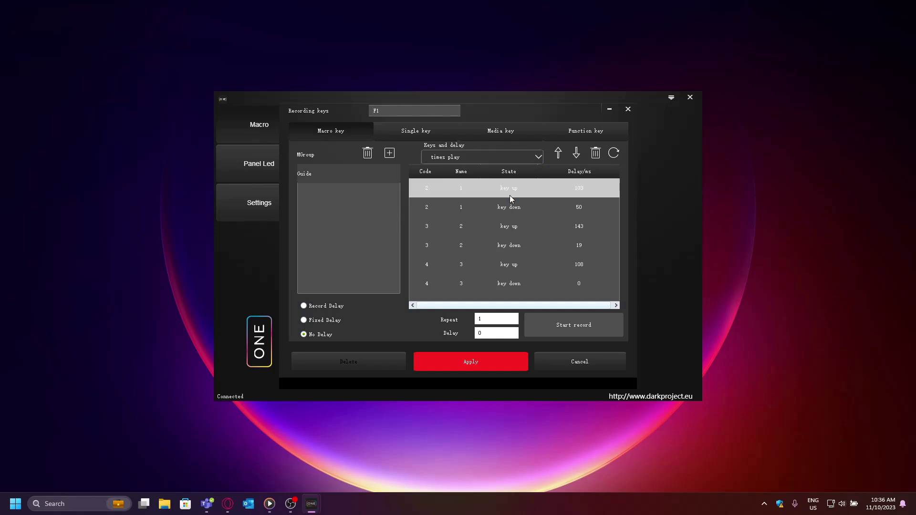
{"action": "left_click", "coordinate": [540, 158]}
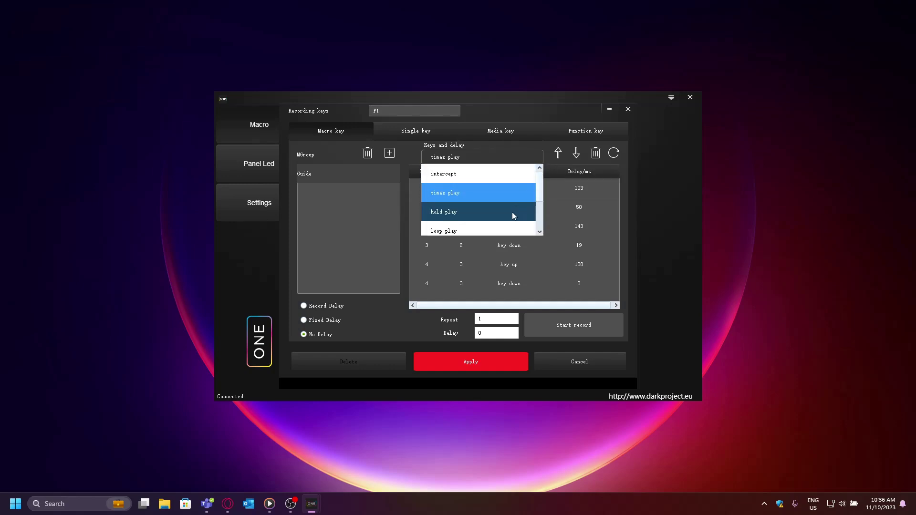
{"action": "left_click", "coordinate": [511, 211]}
{"action": "left_click", "coordinate": [540, 155]}
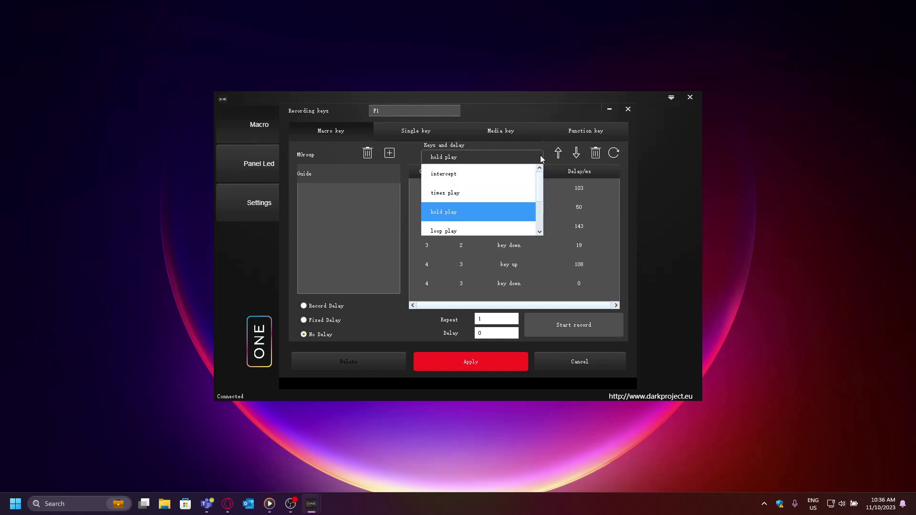
{"action": "left_click", "coordinate": [510, 230]}
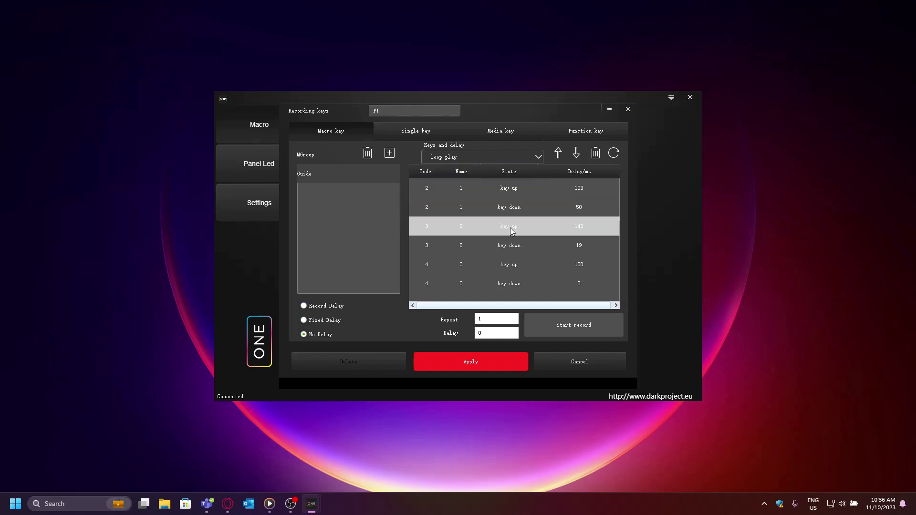
{"action": "left_click", "coordinate": [538, 154]}
{"action": "left_click", "coordinate": [539, 233]}
{"action": "left_click", "coordinate": [539, 233]}
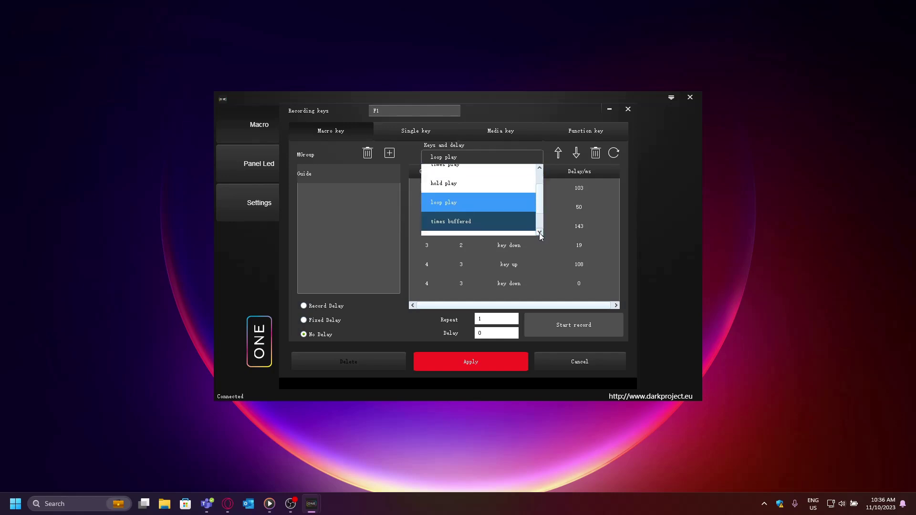
{"action": "left_click", "coordinate": [539, 233]}
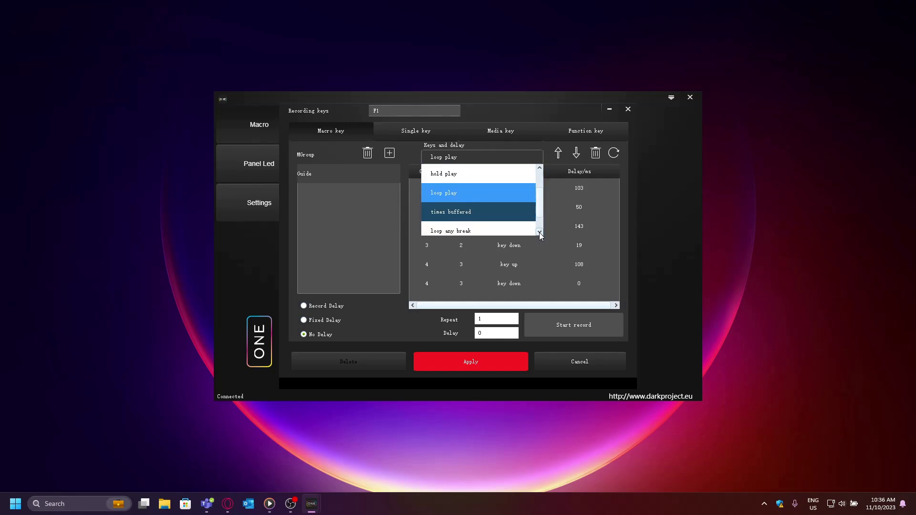
{"action": "left_click", "coordinate": [523, 210]}
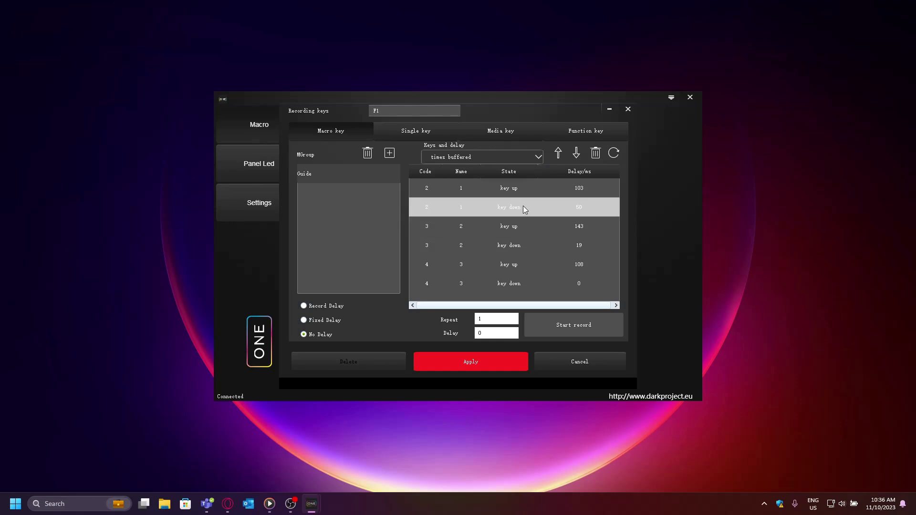
{"action": "left_click", "coordinate": [537, 159]}
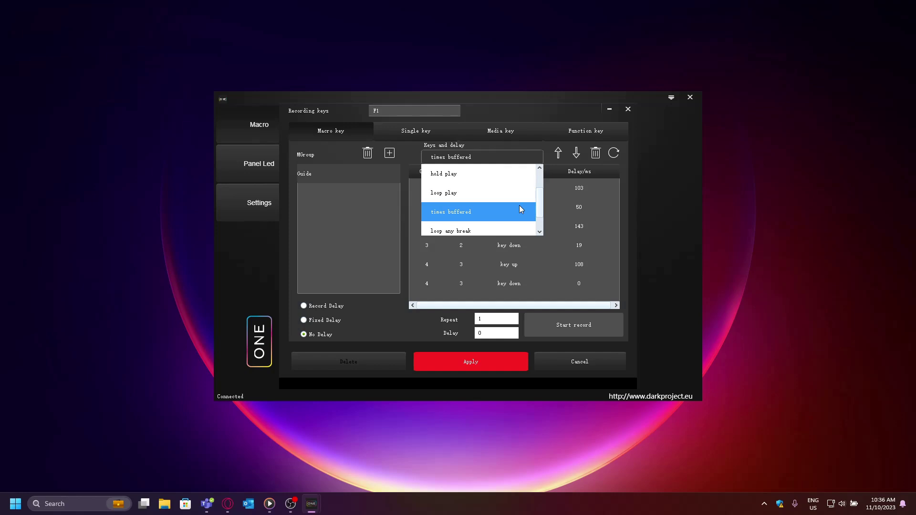
{"action": "left_click", "coordinate": [512, 230]}
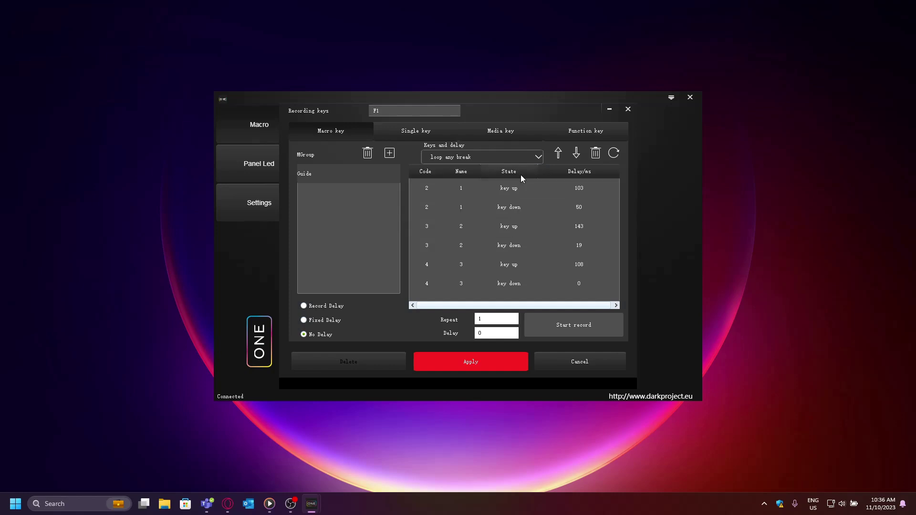
{"action": "left_click", "coordinate": [537, 156]}
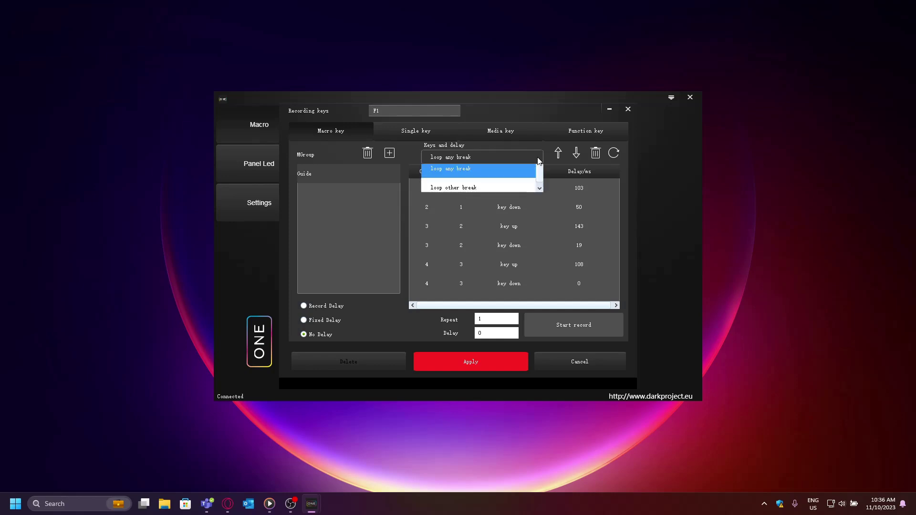
{"action": "left_click", "coordinate": [509, 226]}
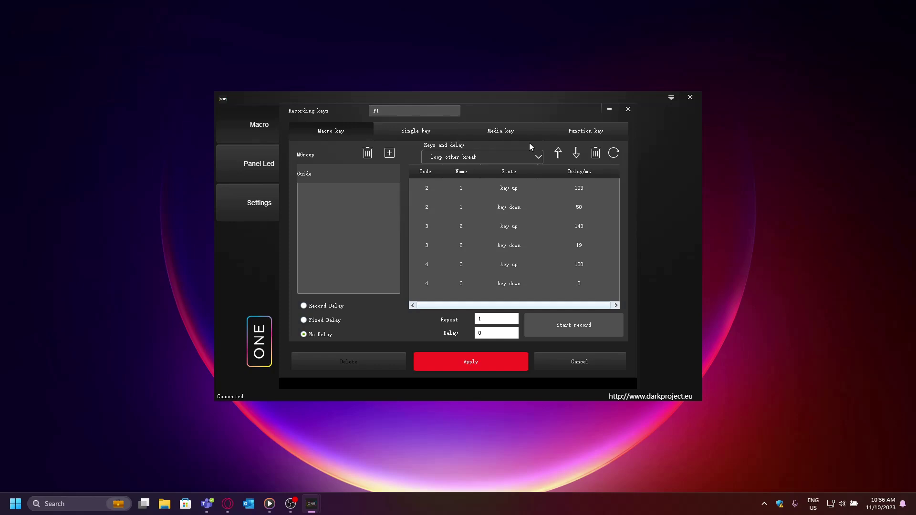
{"action": "left_click", "coordinate": [537, 161]}
{"action": "scroll", "coordinate": [519, 185], "scroll_direction": "up", "scroll_amount": 3}
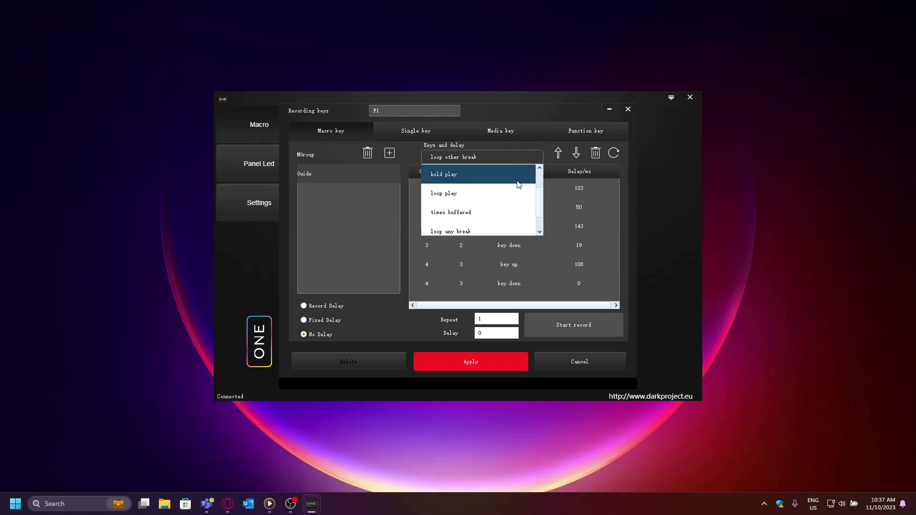
{"action": "scroll", "coordinate": [519, 185], "scroll_direction": "up", "scroll_amount": 1}
{"action": "left_click", "coordinate": [523, 182]}
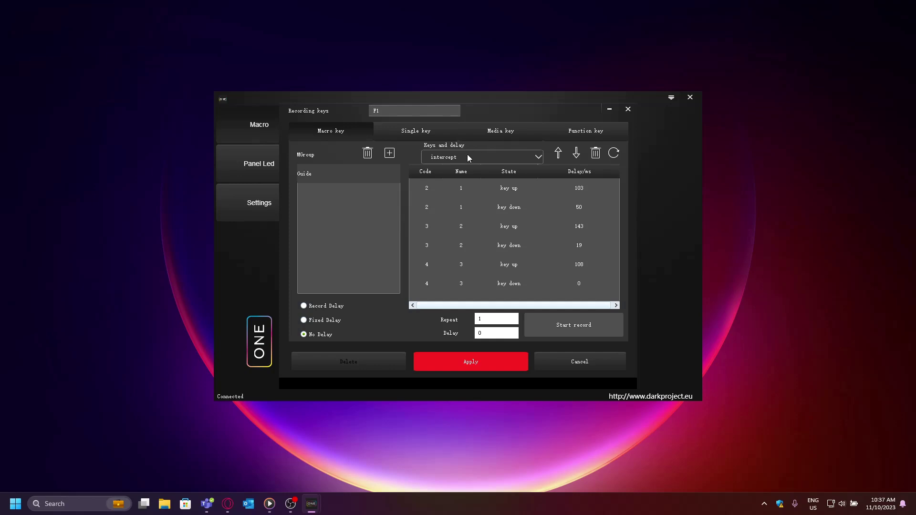
{"action": "left_click", "coordinate": [434, 131]}
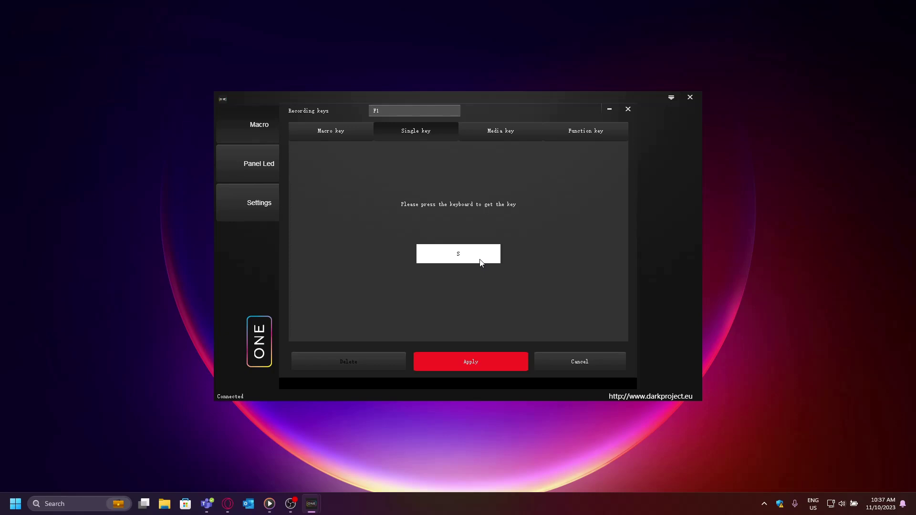
Assign the single key 5 to F1 and apply it.
{"action": "key", "text": "k"}
{"action": "key", "text": "5"}
{"action": "left_click", "coordinate": [482, 366]}
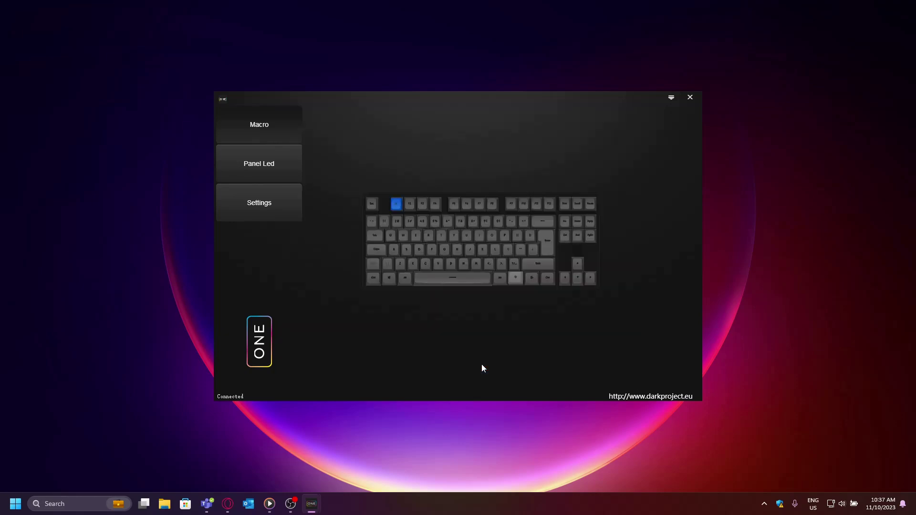
Reopen F1, try Delete on its assignment, then reopen F1 on the Media key tab.
{"action": "left_click", "coordinate": [401, 206]}
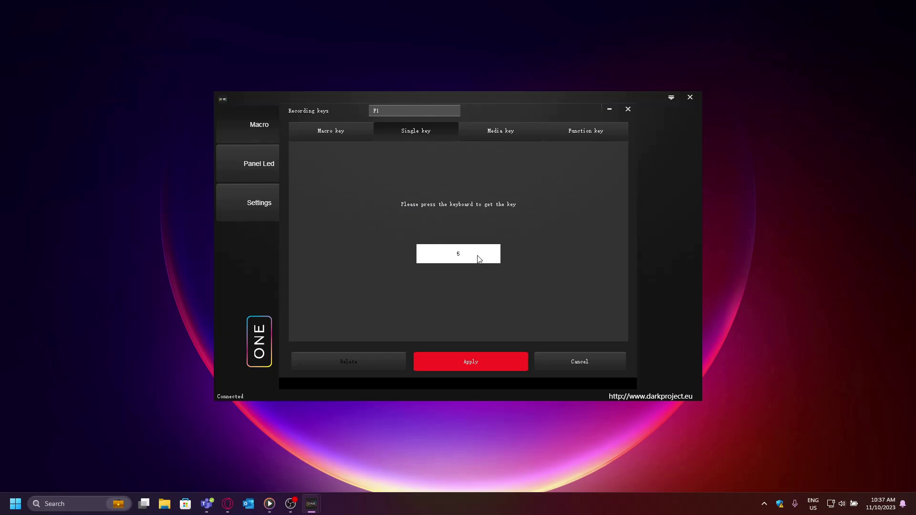
{"action": "left_click", "coordinate": [361, 366]}
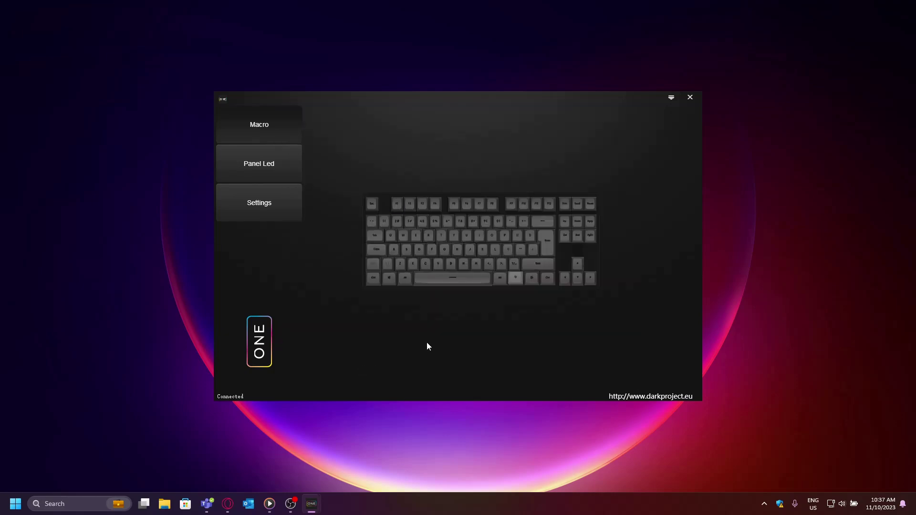
{"action": "left_click", "coordinate": [397, 205]}
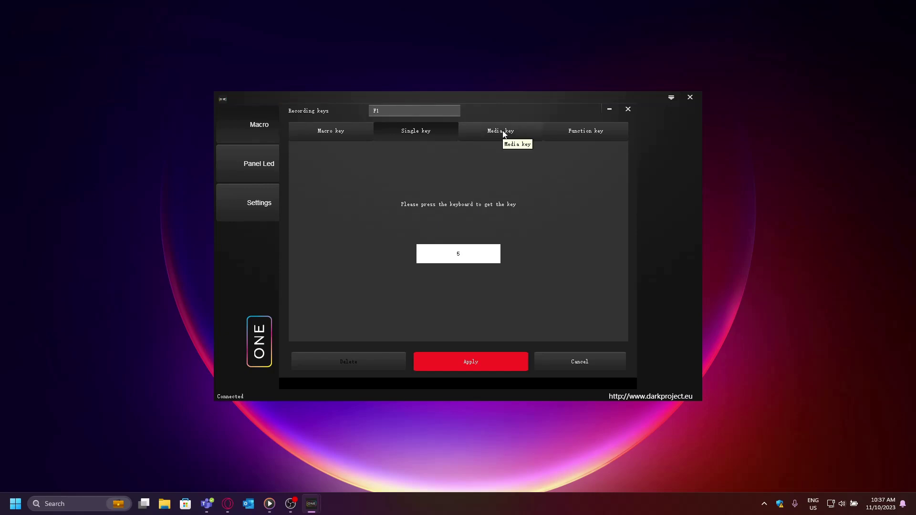
{"action": "left_click", "coordinate": [520, 134]}
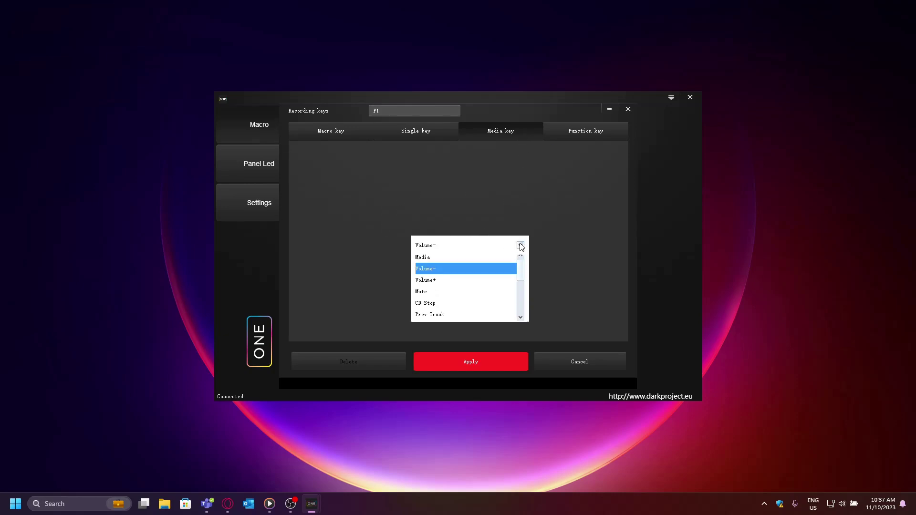
Apply Volume- as F1's media function and test that it lowers the volume.
{"action": "left_click", "coordinate": [457, 269]}
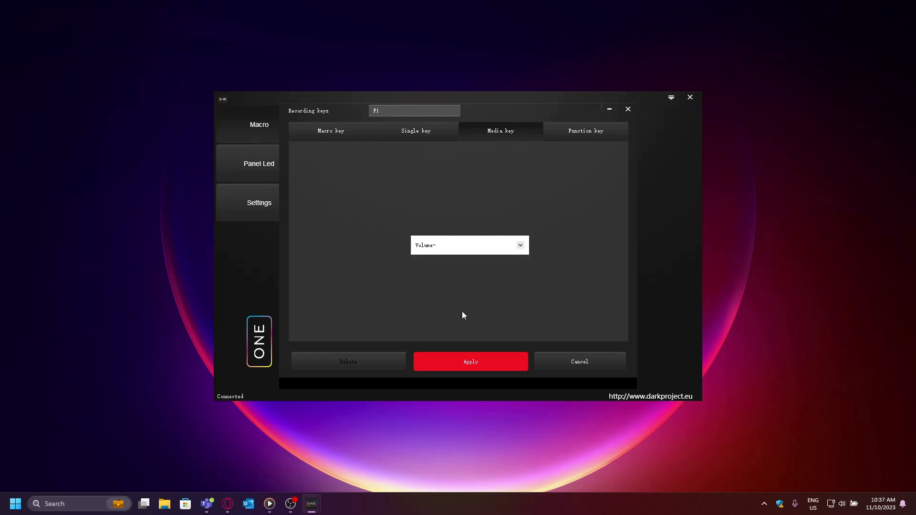
{"action": "left_click", "coordinate": [471, 361]}
{"action": "key", "text": "XF86AudioLowerVolume"}
{"action": "key", "text": "XF86AudioLowerVolume"}
{"action": "key", "text": "XF86AudioLowerVolume"}
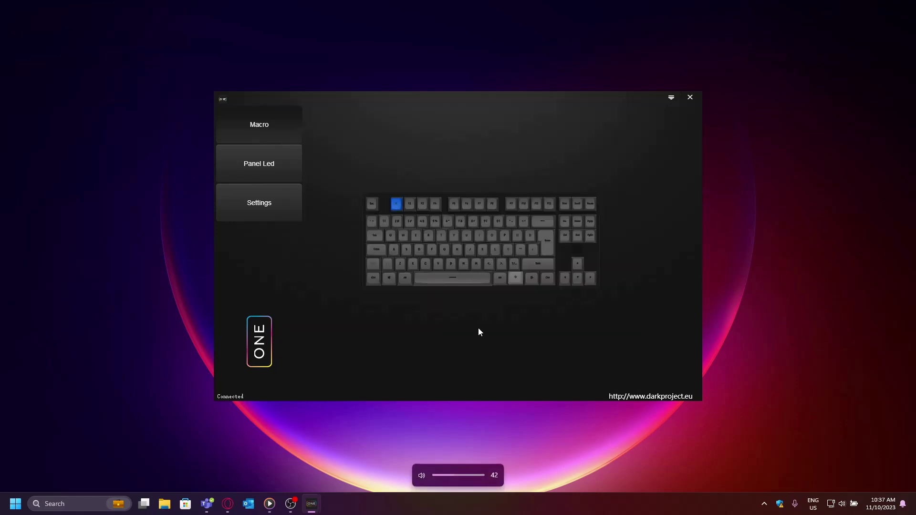
Reopen F1, browse Volume+ and the Function key list, then cancel without applying.
{"action": "left_click", "coordinate": [397, 204]}
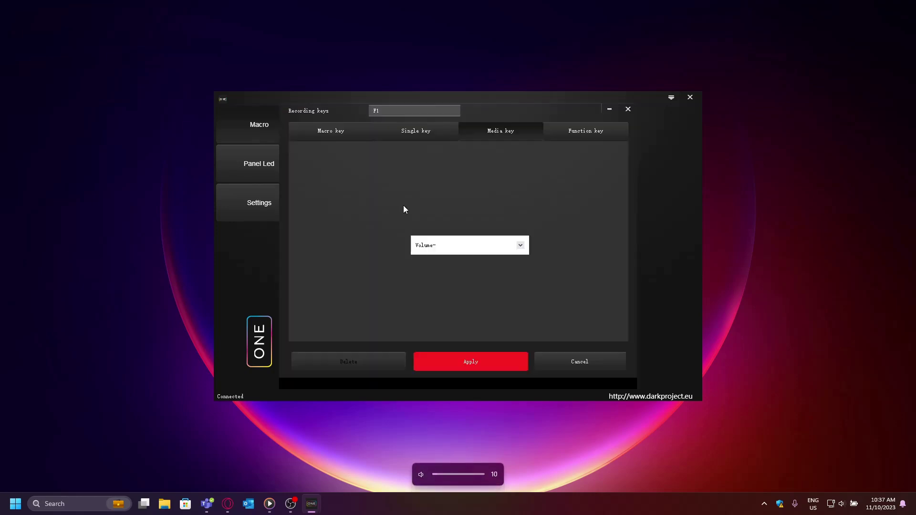
{"action": "left_click", "coordinate": [482, 251]}
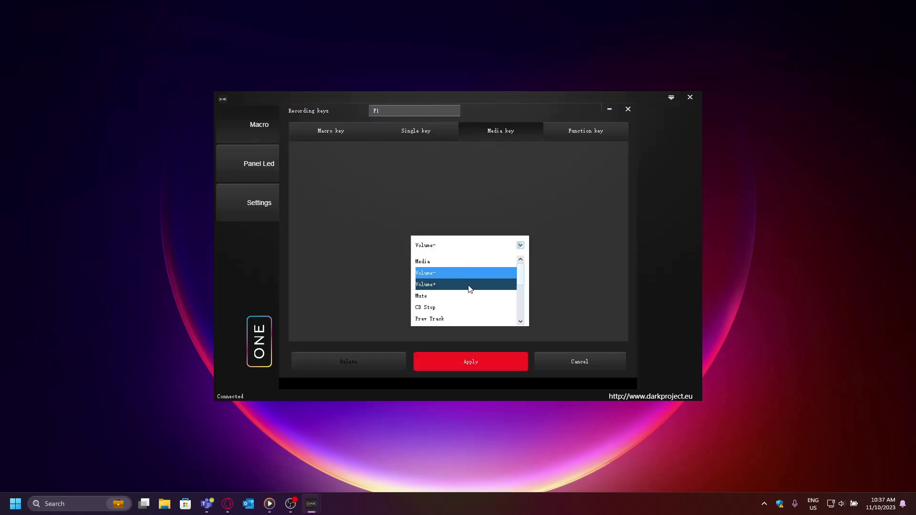
{"action": "left_click", "coordinate": [469, 284]}
{"action": "key", "text": "XF86AudioLowerVolume"}
{"action": "key", "text": "XF86AudioLowerVolume"}
{"action": "key", "text": "XF86AudioLowerVolume"}
{"action": "key", "text": "XF86AudioLowerVolume"}
{"action": "key", "text": "XF86AudioLowerVolume"}
{"action": "left_click", "coordinate": [569, 129]}
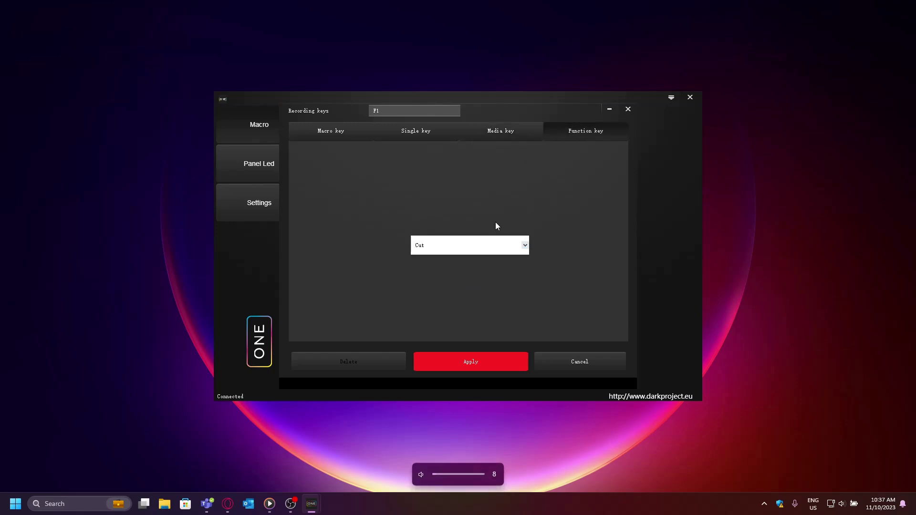
{"action": "left_click", "coordinate": [485, 248]}
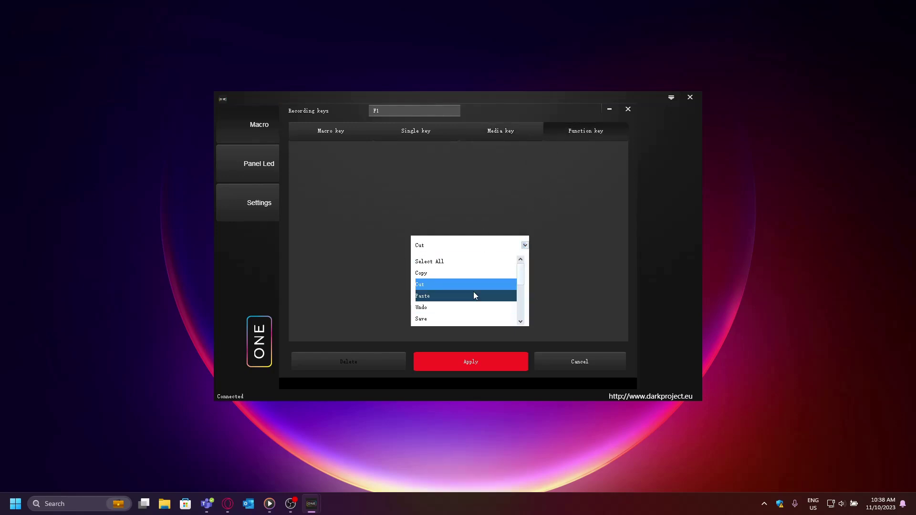
{"action": "scroll", "coordinate": [474, 292], "scroll_direction": "down", "scroll_amount": 2}
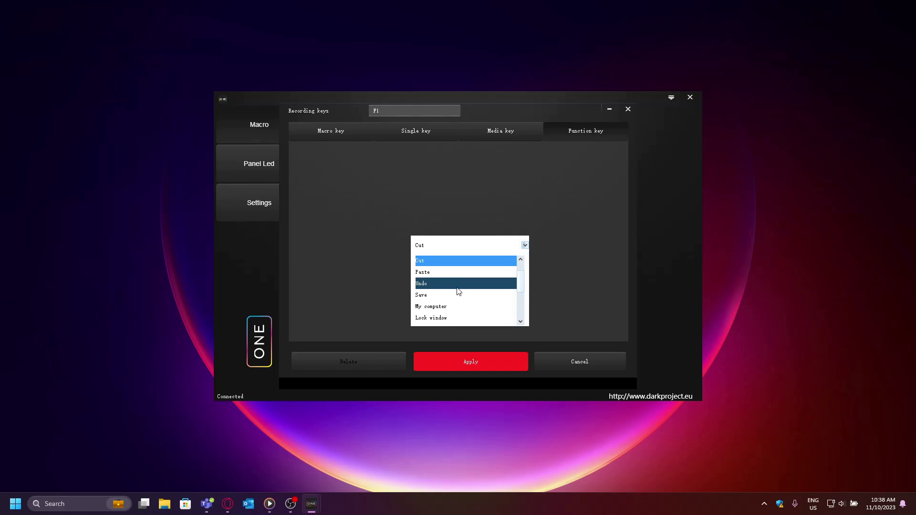
{"action": "scroll", "coordinate": [458, 291], "scroll_direction": "down", "scroll_amount": 3}
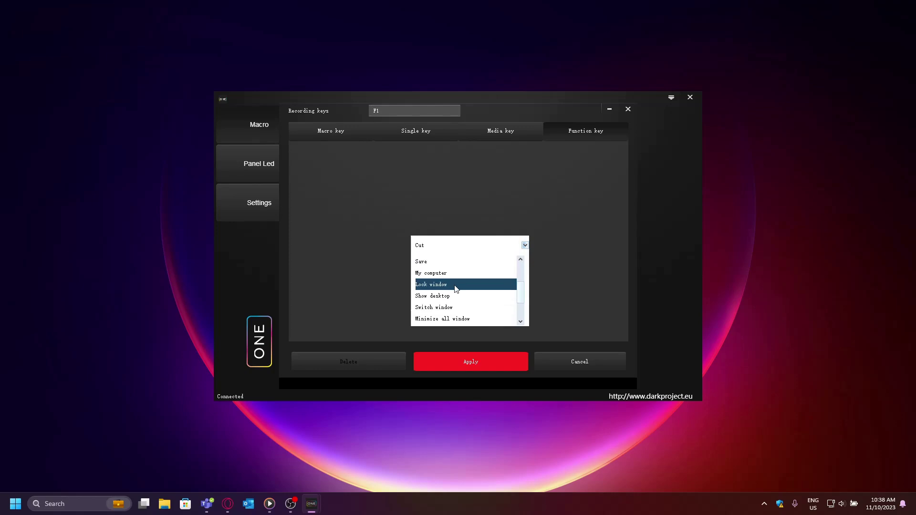
{"action": "scroll", "coordinate": [455, 288], "scroll_direction": "down", "scroll_amount": 2}
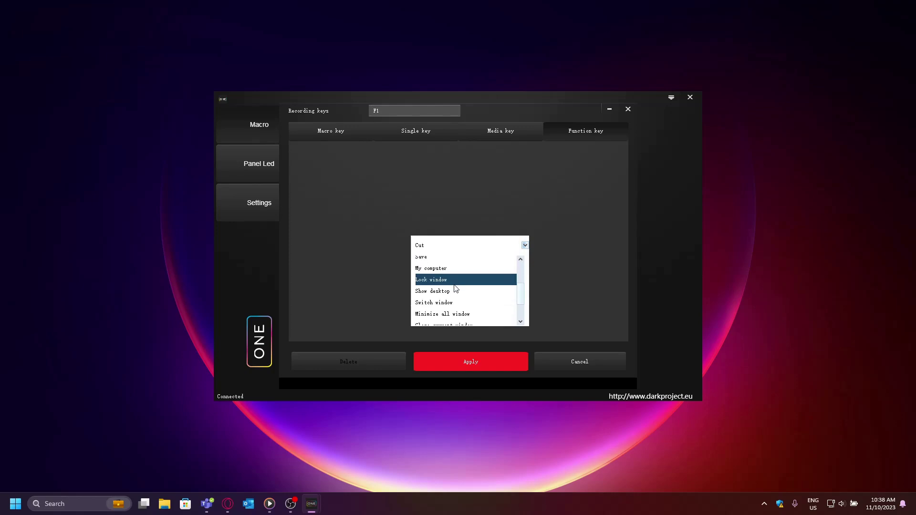
{"action": "left_click", "coordinate": [564, 270]}
{"action": "left_click", "coordinate": [569, 361]}
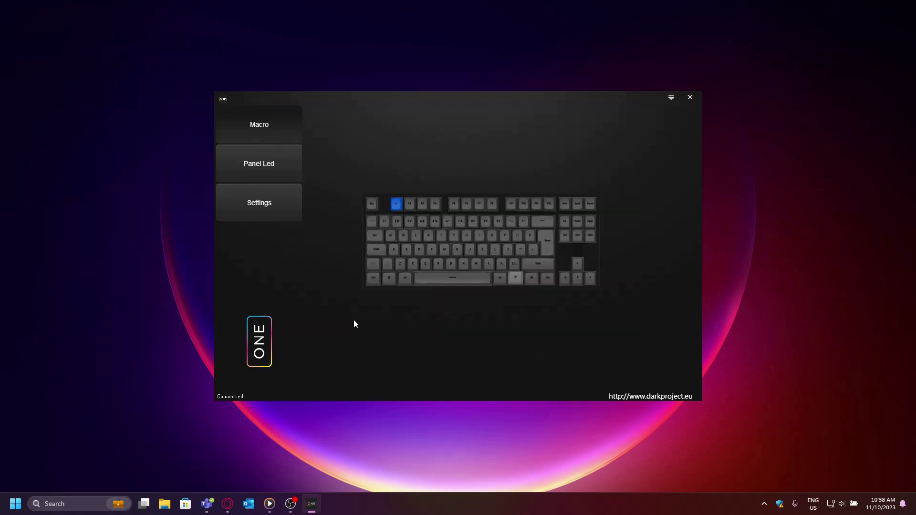
Try the breathe backlight effect at about half speed with rainbow colours.
{"action": "left_click", "coordinate": [292, 163]}
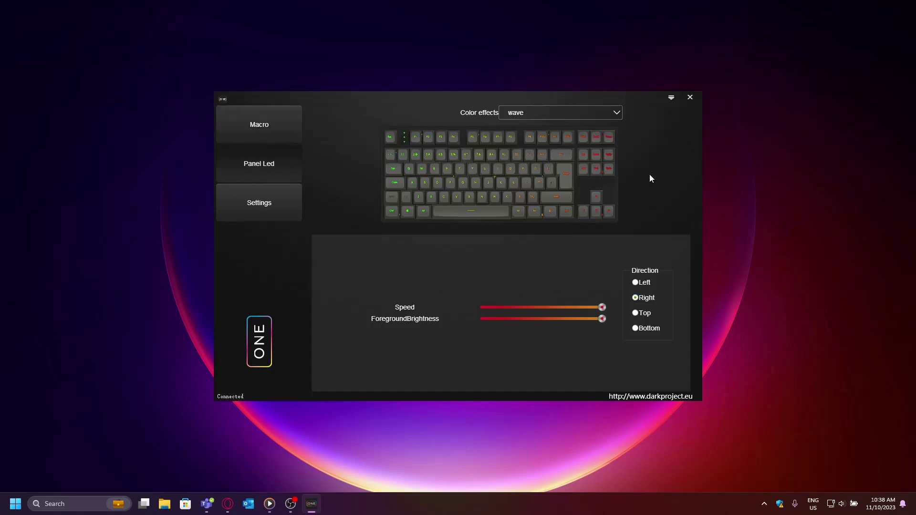
{"action": "left_click", "coordinate": [596, 111]}
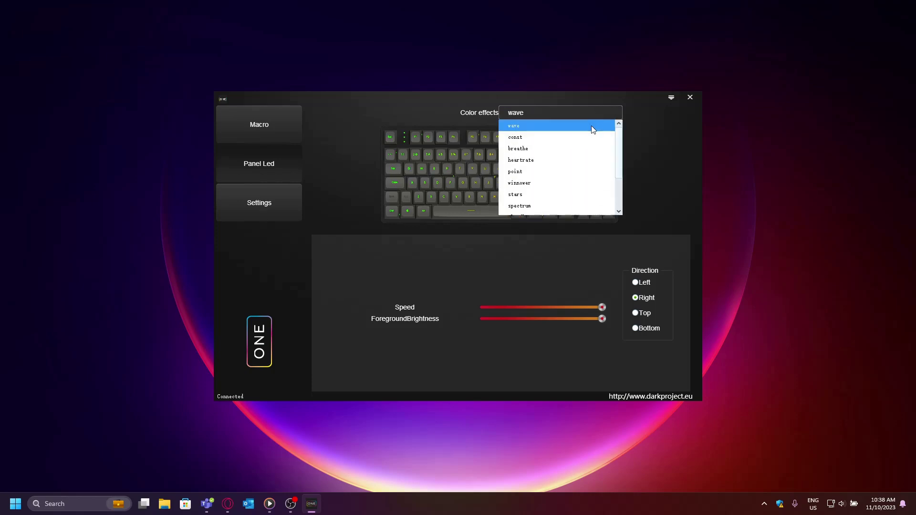
{"action": "left_click", "coordinate": [549, 148]}
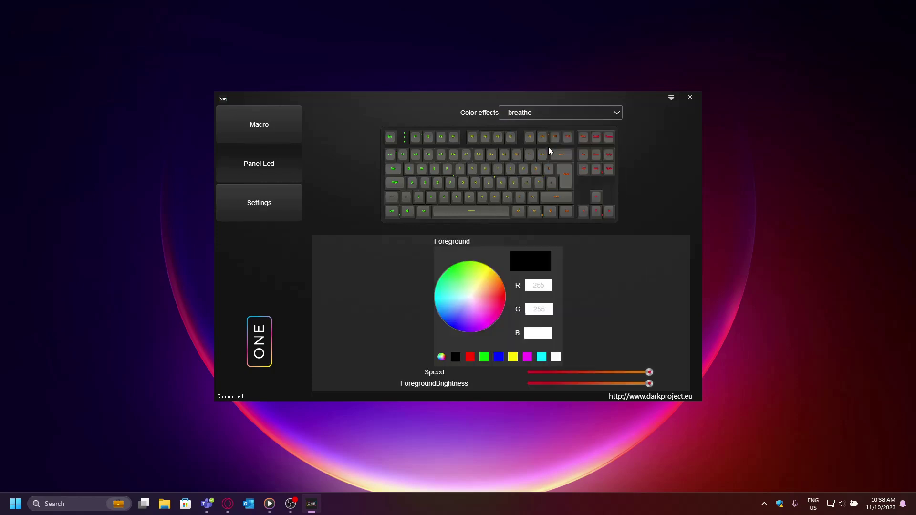
{"action": "key", "text": "Down"}
{"action": "key", "text": "Up"}
{"action": "left_click_drag", "start_coordinate": [649, 372], "coordinate": [593, 365]}
{"action": "left_click", "coordinate": [441, 357]}
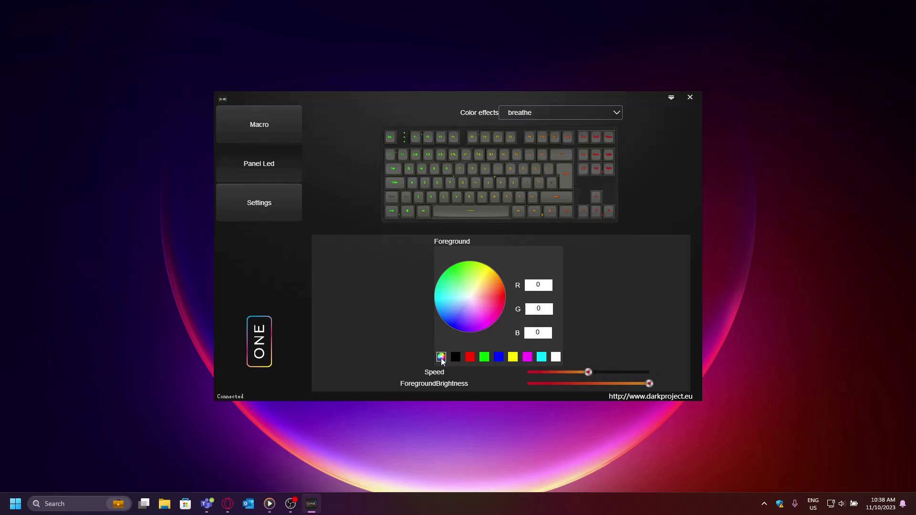
Switch the backlight to the wave effect and dim its brightness to about half.
{"action": "left_click", "coordinate": [546, 112]}
{"action": "left_click", "coordinate": [545, 126]}
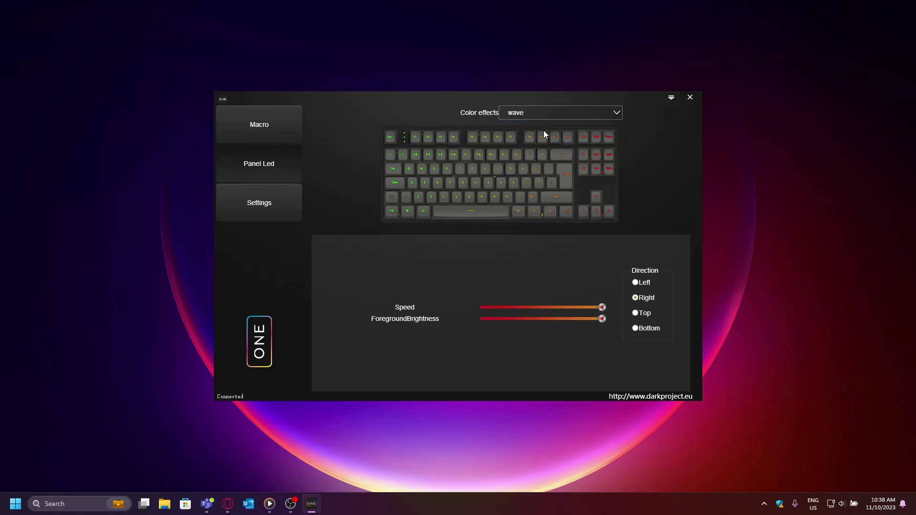
{"action": "left_click_drag", "start_coordinate": [603, 319], "coordinate": [549, 316]}
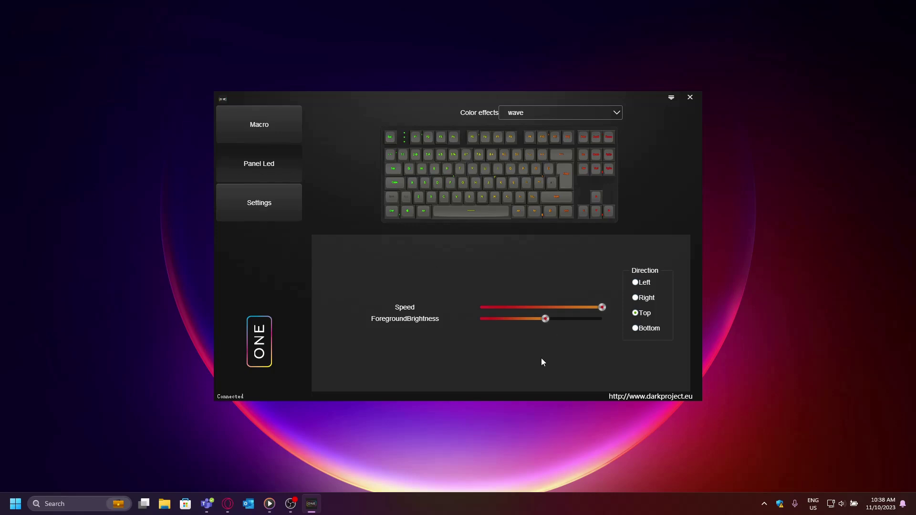
{"action": "left_click", "coordinate": [279, 202]}
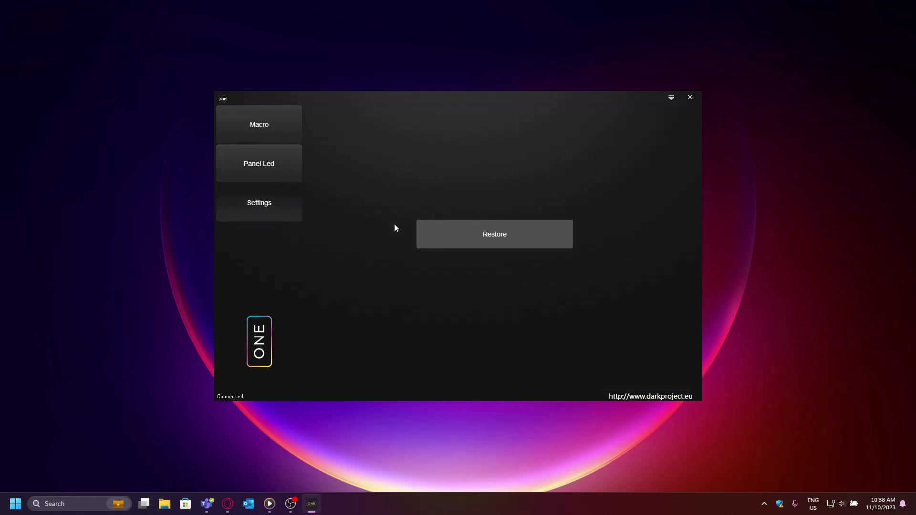
Restore defaults, relaunch ONE to confirm the wave backlight under Panel Led, and close it.
{"action": "left_click", "coordinate": [522, 233]}
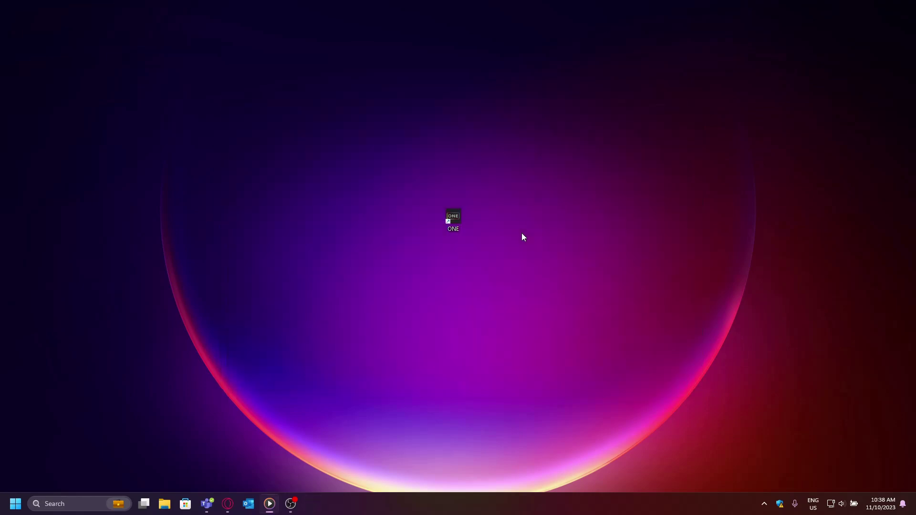
{"action": "double_click", "coordinate": [454, 215]}
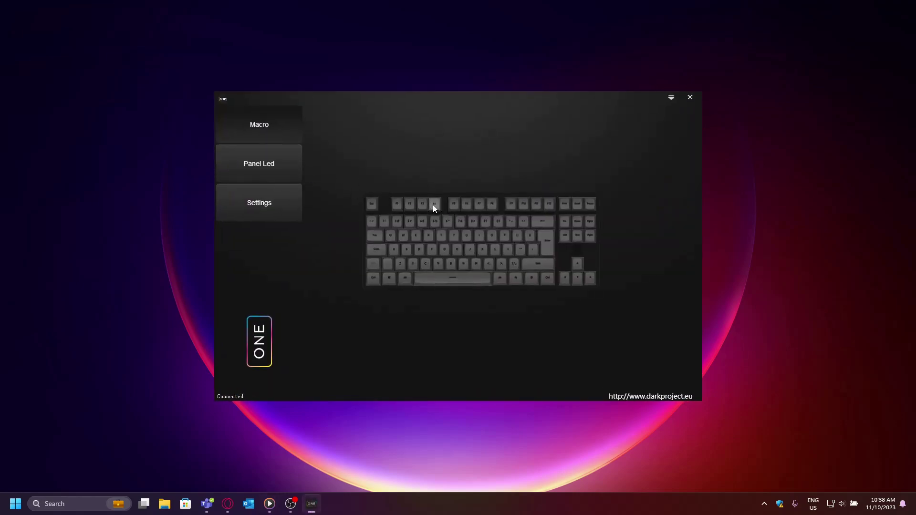
{"action": "left_click", "coordinate": [275, 163]}
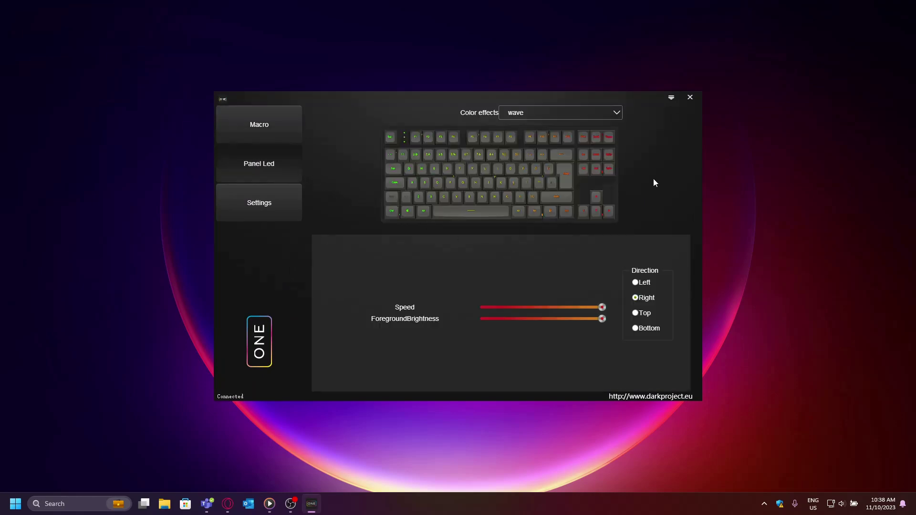
{"action": "left_click", "coordinate": [691, 97]}
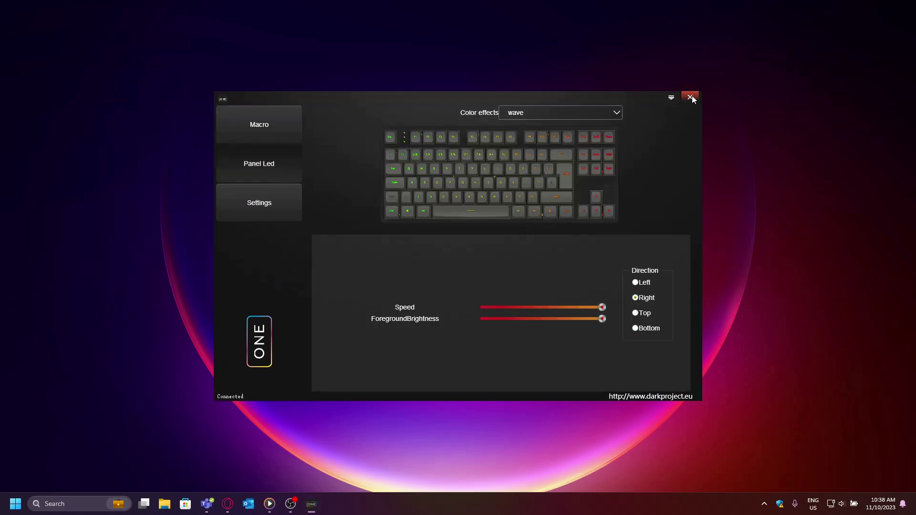